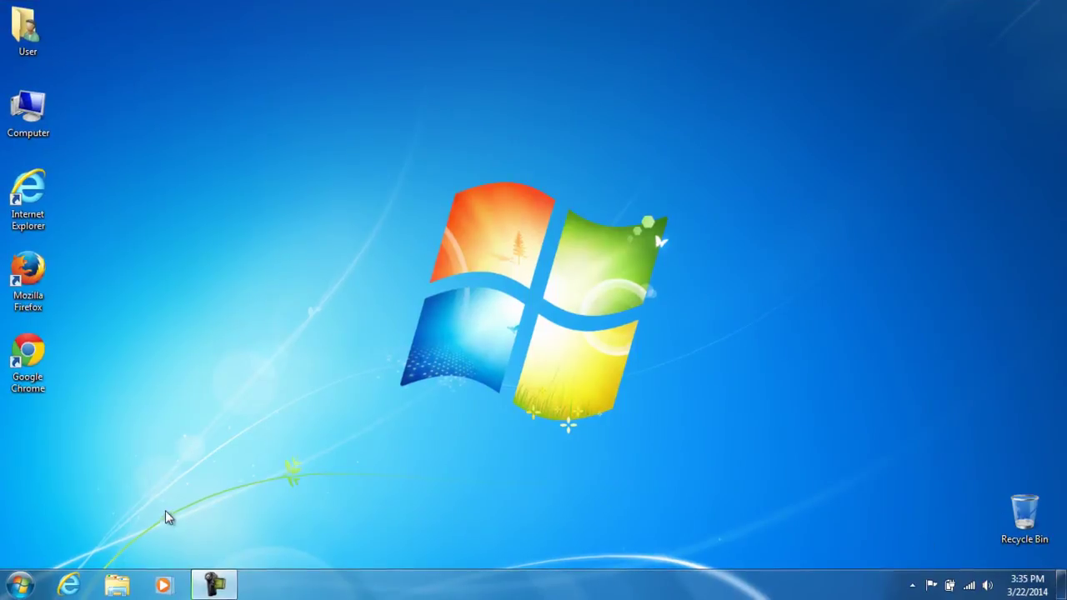
Open Removable Disk (D:) from the Computer view, look through its files, and close the window
{"action": "left_click", "coordinate": [20, 585]}
{"action": "left_click", "coordinate": [308, 367]}
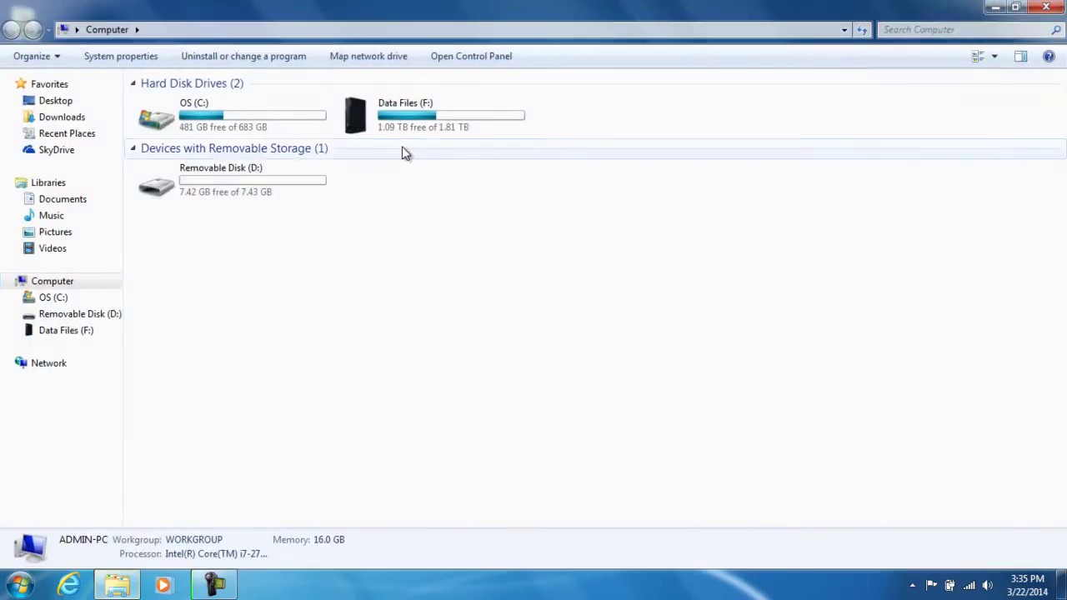
{"action": "double_click", "coordinate": [275, 179]}
{"action": "left_click_drag", "start_coordinate": [1060, 233], "coordinate": [1060, 281]}
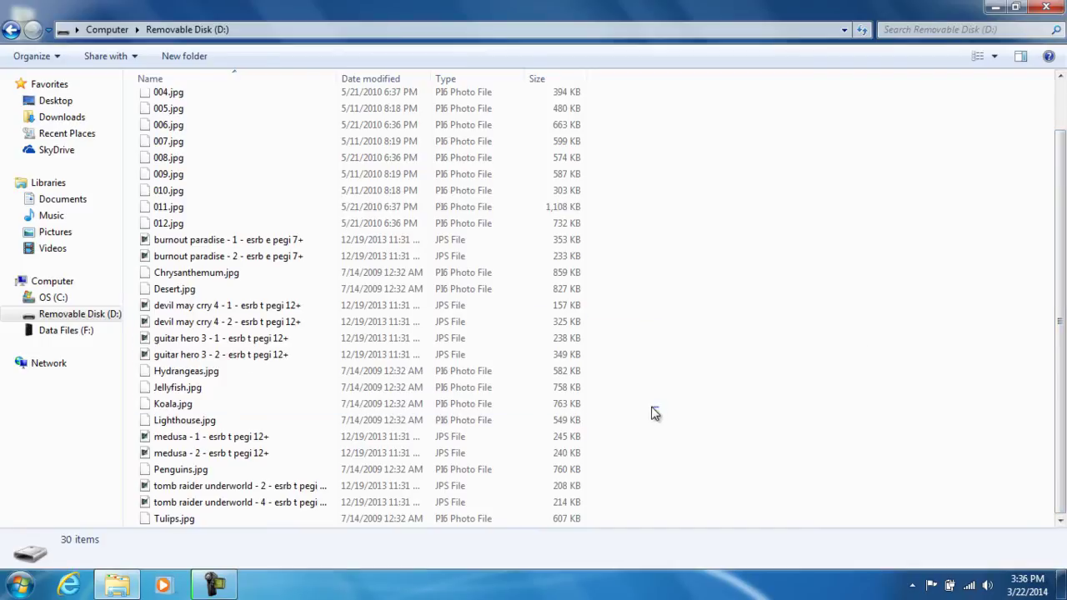
{"action": "left_click_drag", "start_coordinate": [658, 408], "coordinate": [394, 125]}
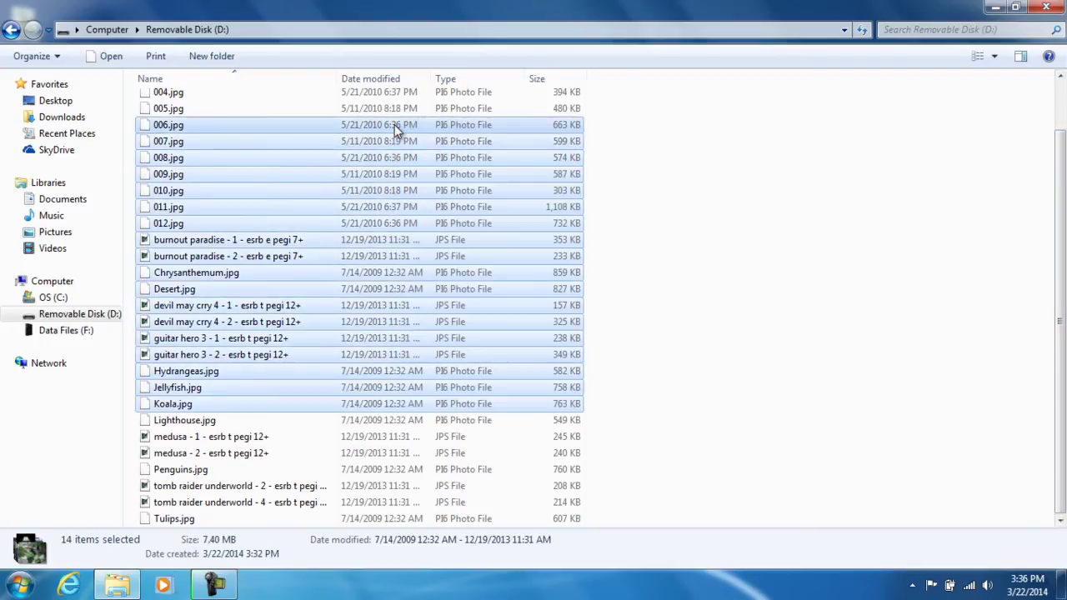
{"action": "left_click", "coordinate": [662, 203]}
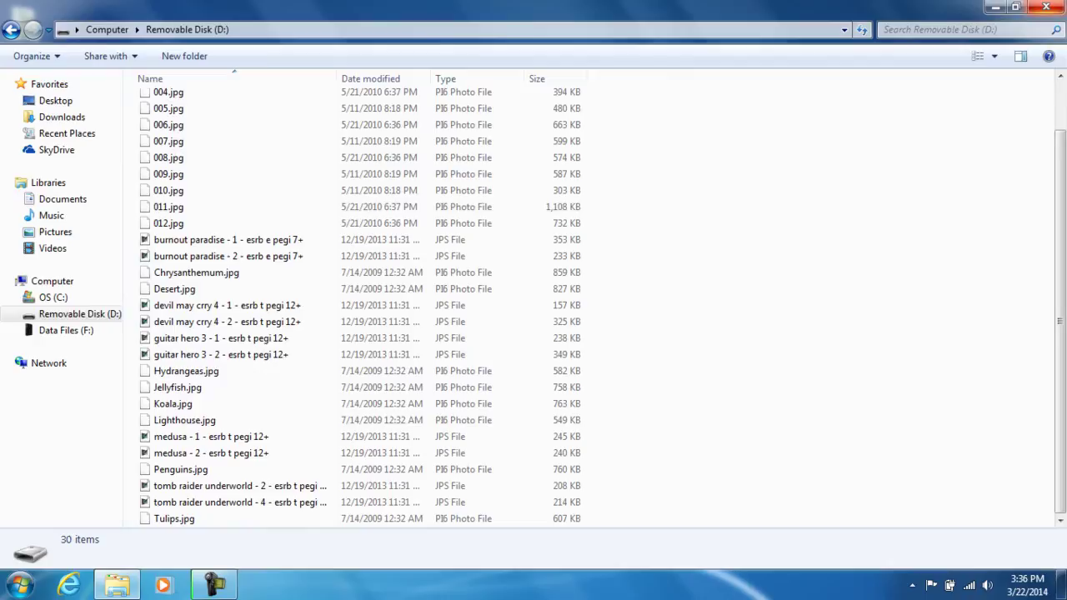
{"action": "left_click", "coordinate": [1046, 8]}
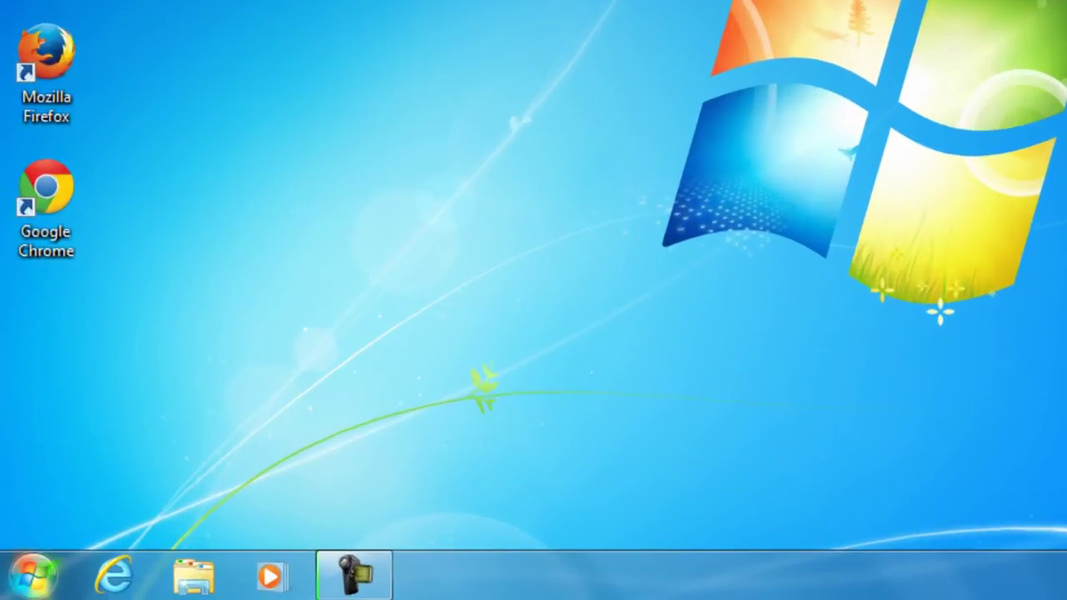
Open the Computer view, check the contents of Removable Disk (D:), and return to the drive list
{"action": "left_click", "coordinate": [33, 575]}
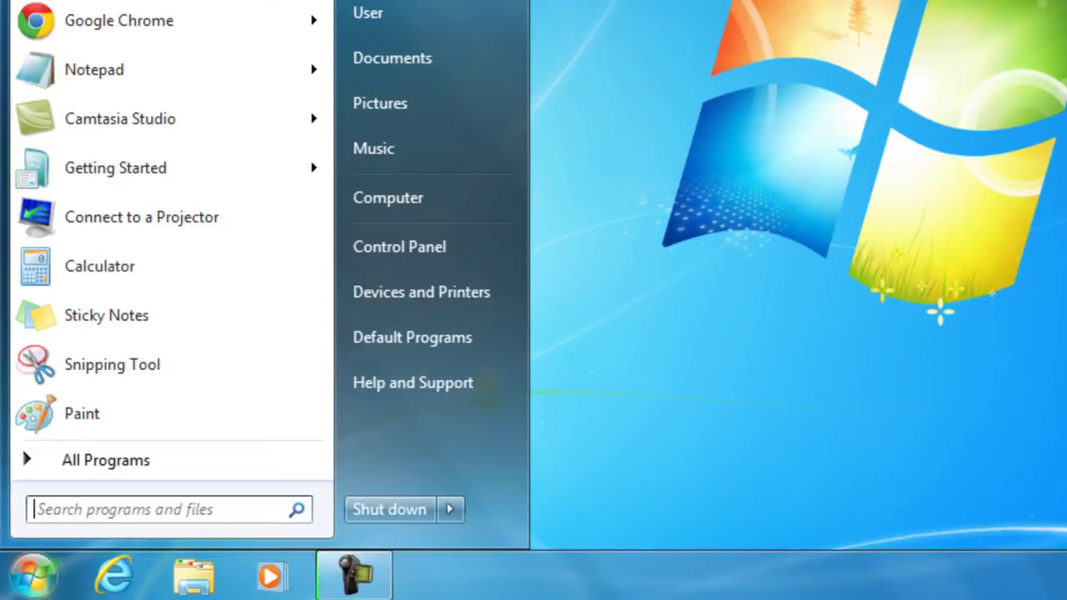
{"action": "left_click", "coordinate": [403, 212]}
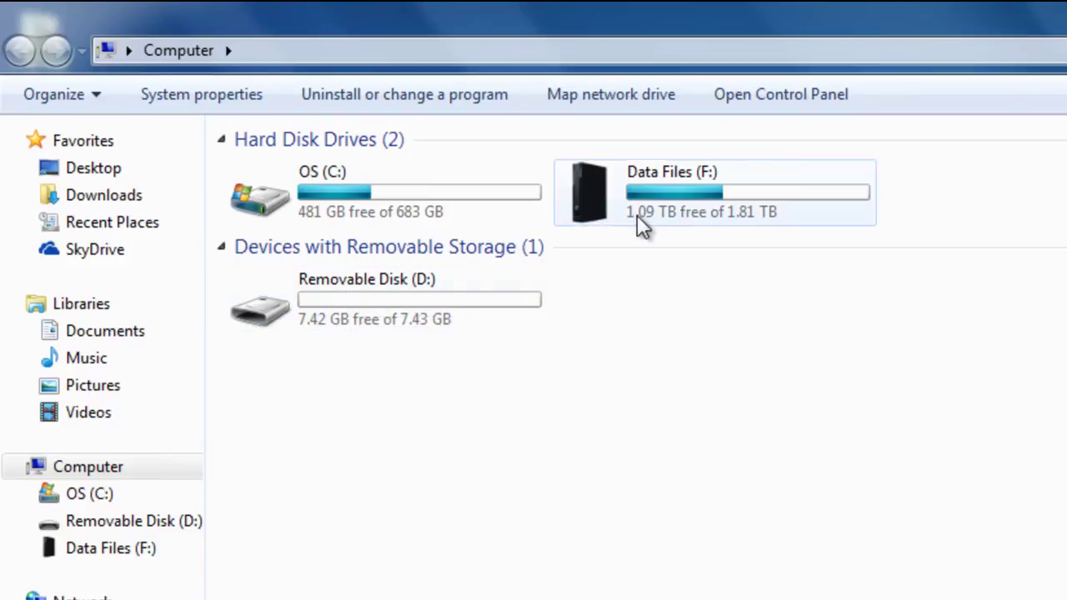
{"action": "left_click", "coordinate": [492, 296]}
{"action": "double_click", "coordinate": [494, 298]}
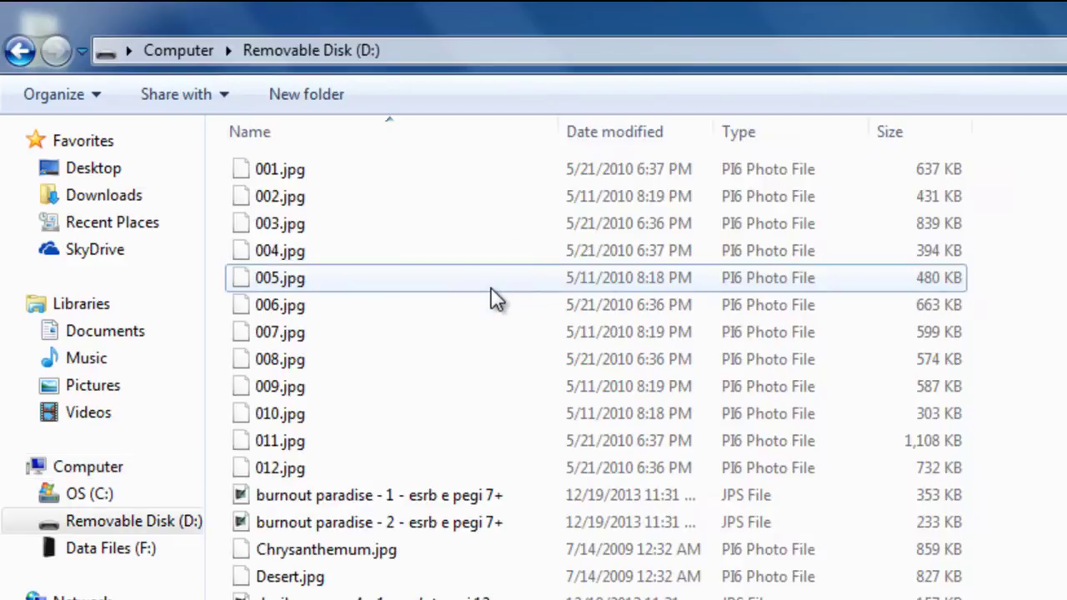
{"action": "left_click", "coordinate": [491, 298]}
{"action": "scroll", "coordinate": [491, 297], "scroll_direction": "down", "scroll_amount": 1}
{"action": "key", "text": "alt+Left"}
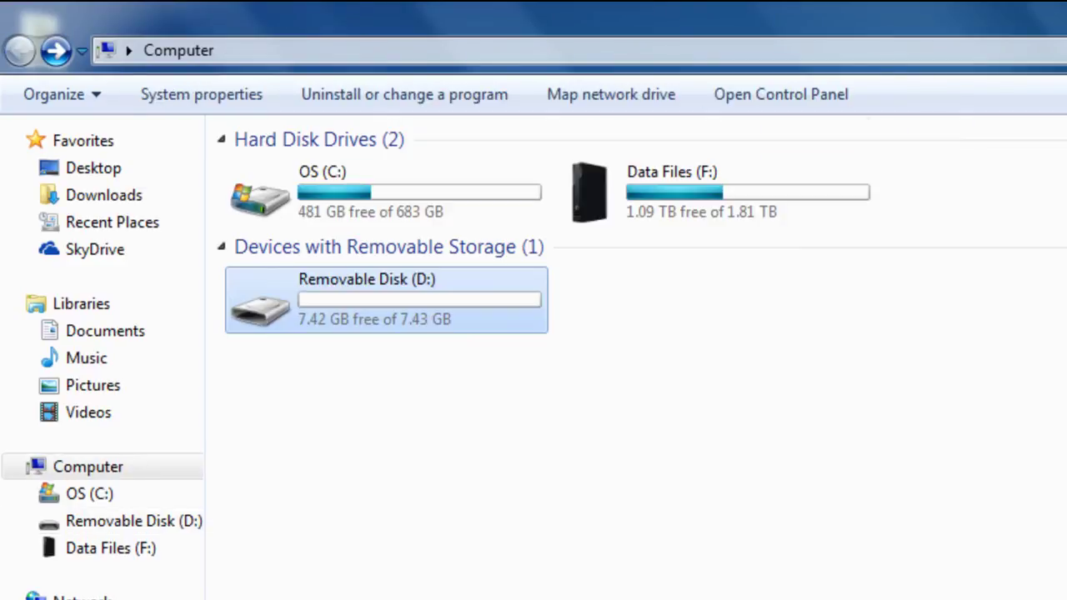
Open the format settings for Removable Disk (D:) and choose 7.45 GB capacity, the FAT32 file system and the default allocation size
{"action": "right_click", "coordinate": [417, 298]}
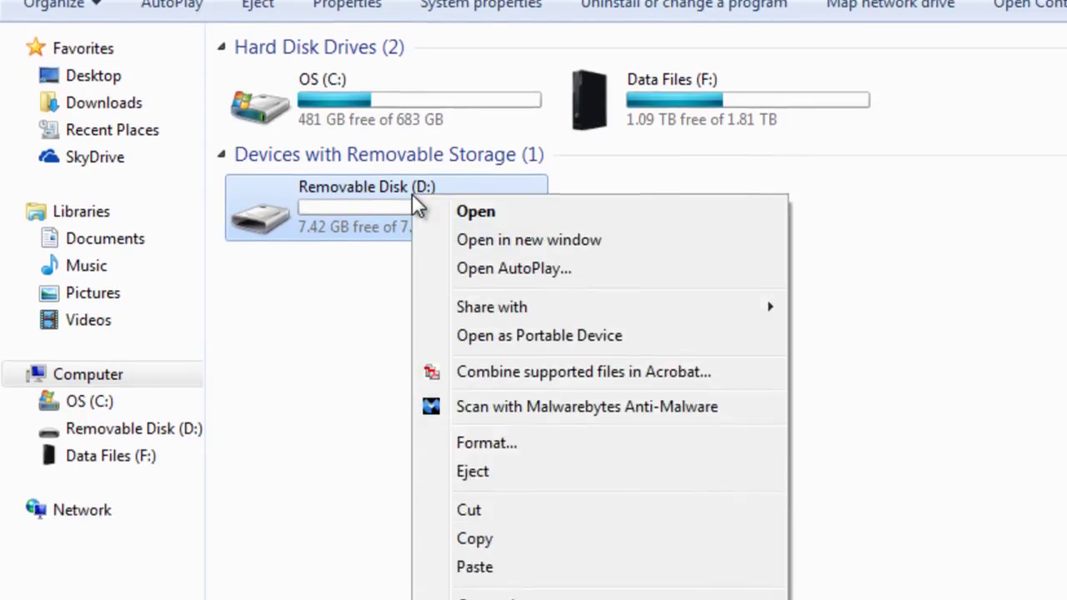
{"action": "left_click", "coordinate": [479, 542]}
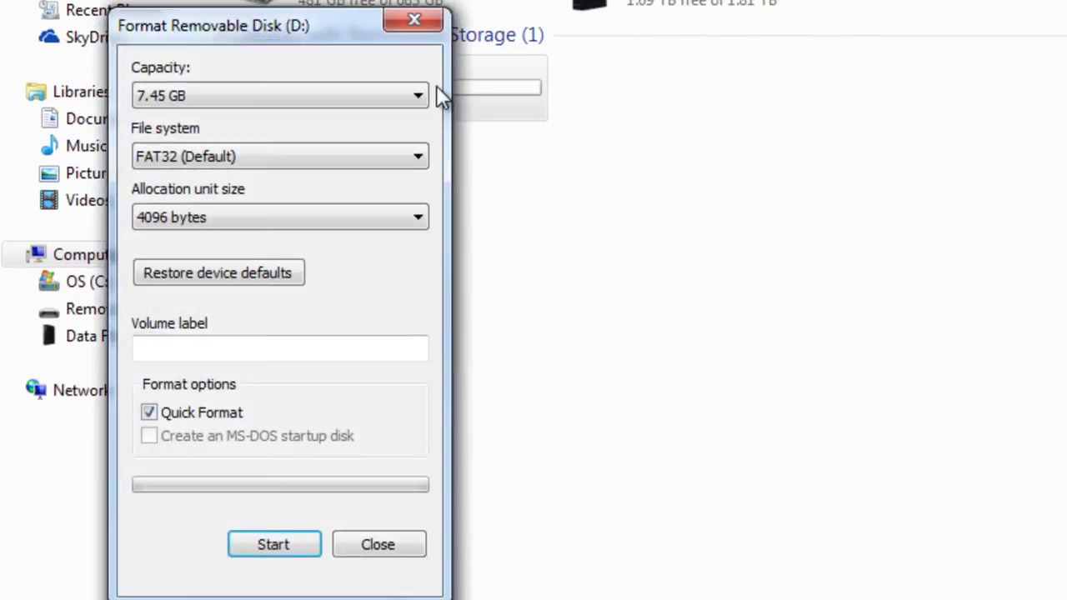
{"action": "left_click_drag", "start_coordinate": [333, 20], "coordinate": [578, 0]}
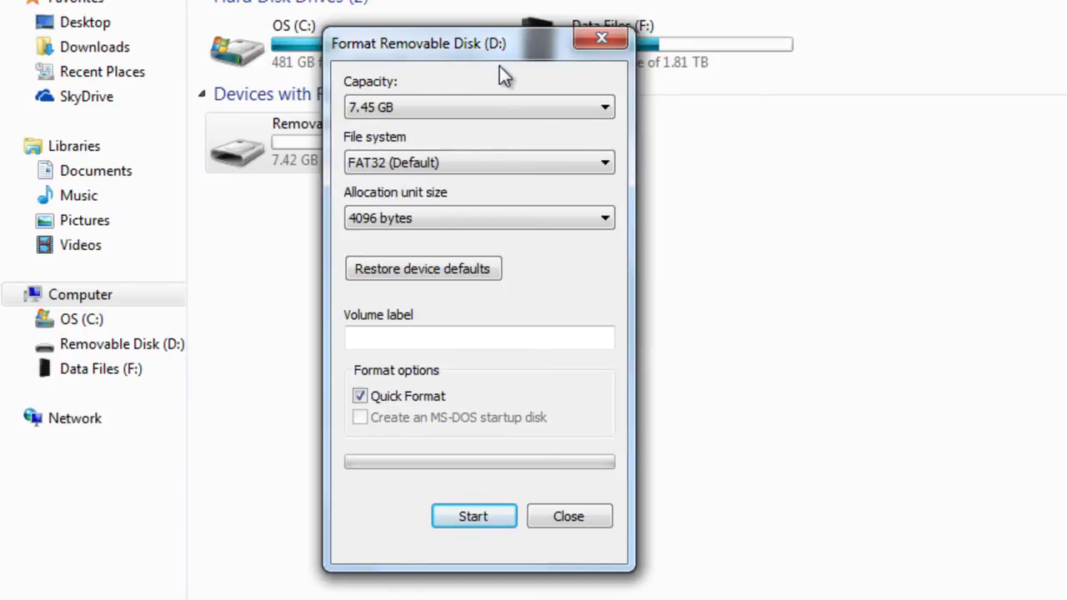
{"action": "left_click", "coordinate": [482, 102]}
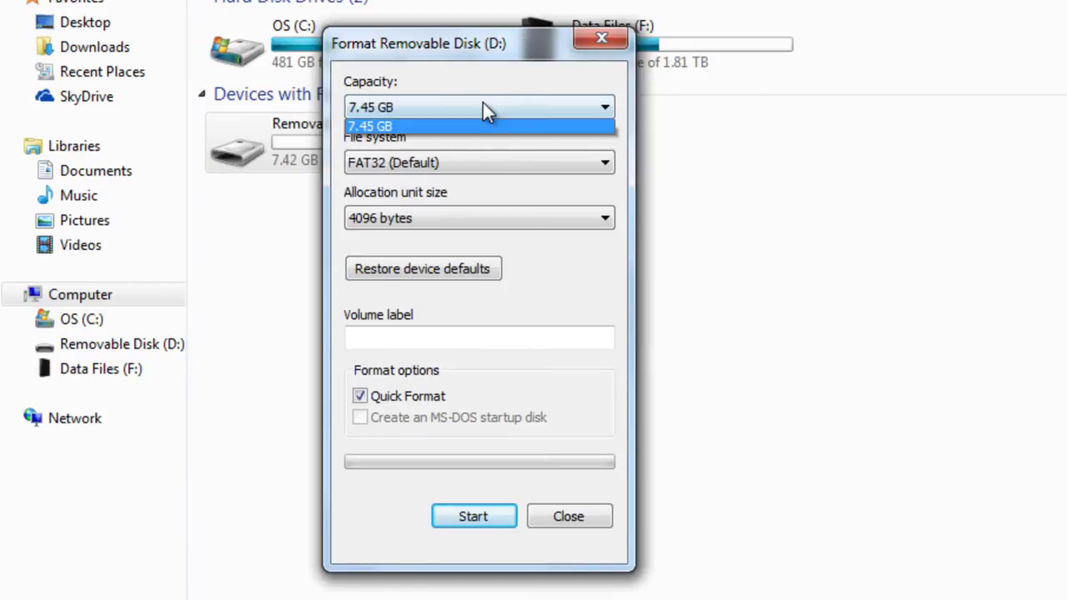
{"action": "left_click", "coordinate": [487, 129]}
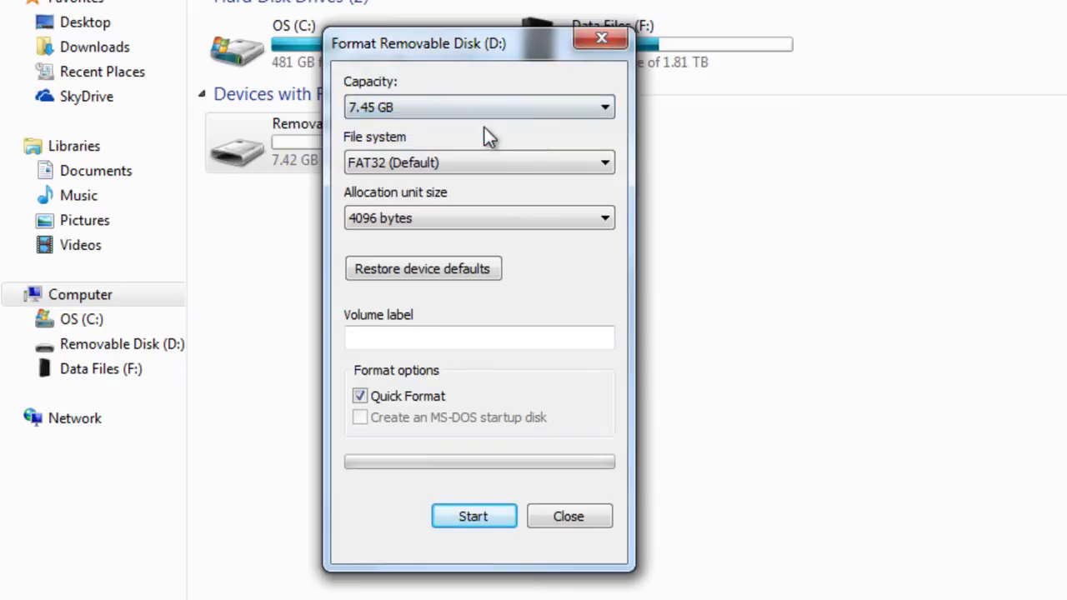
{"action": "left_click", "coordinate": [495, 163]}
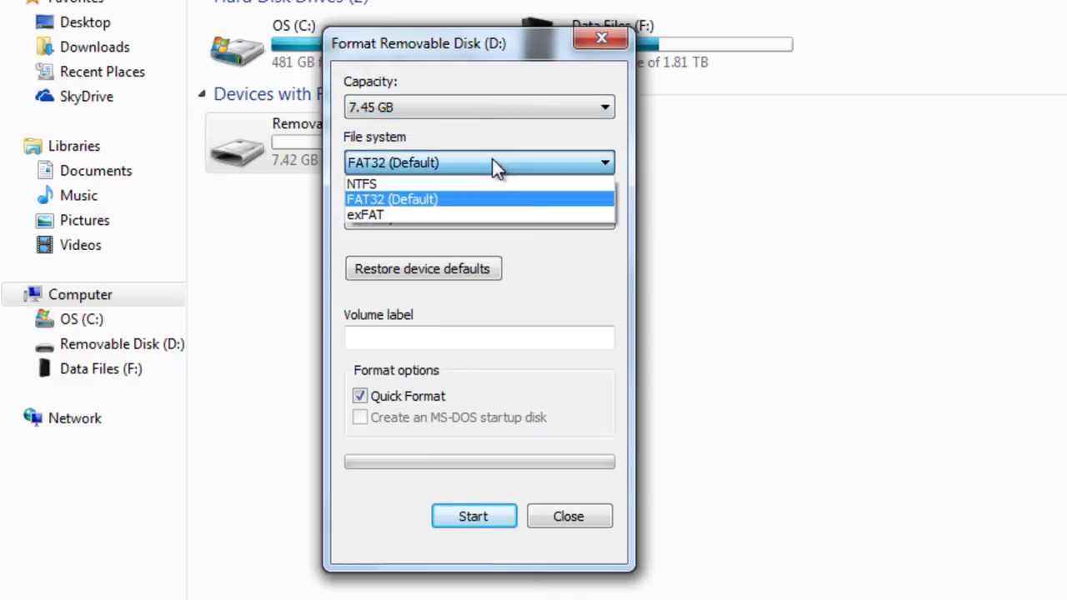
{"action": "left_click", "coordinate": [460, 200]}
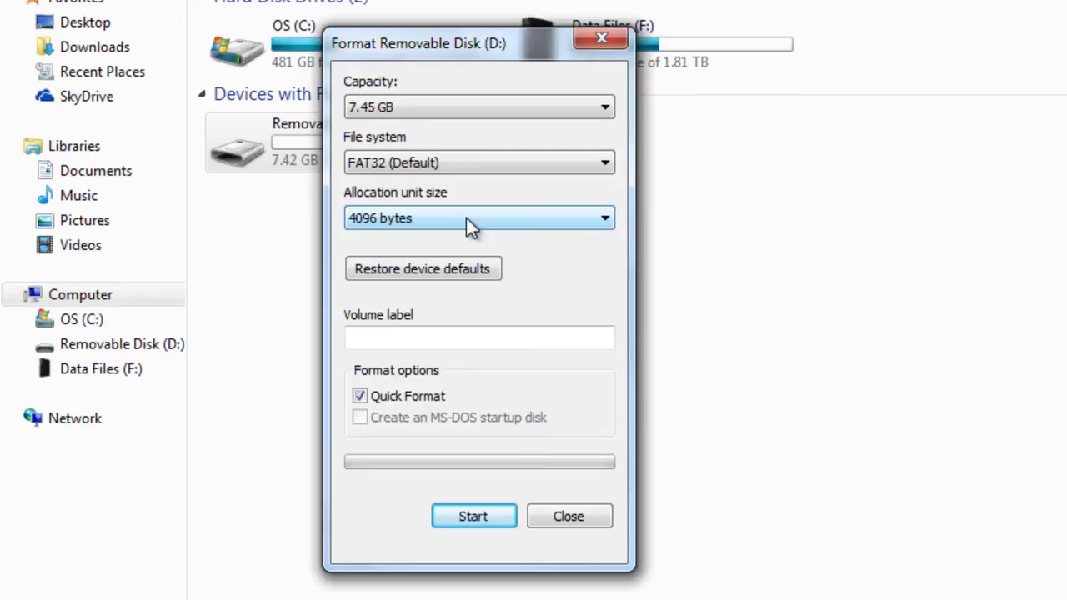
{"action": "left_click", "coordinate": [469, 221]}
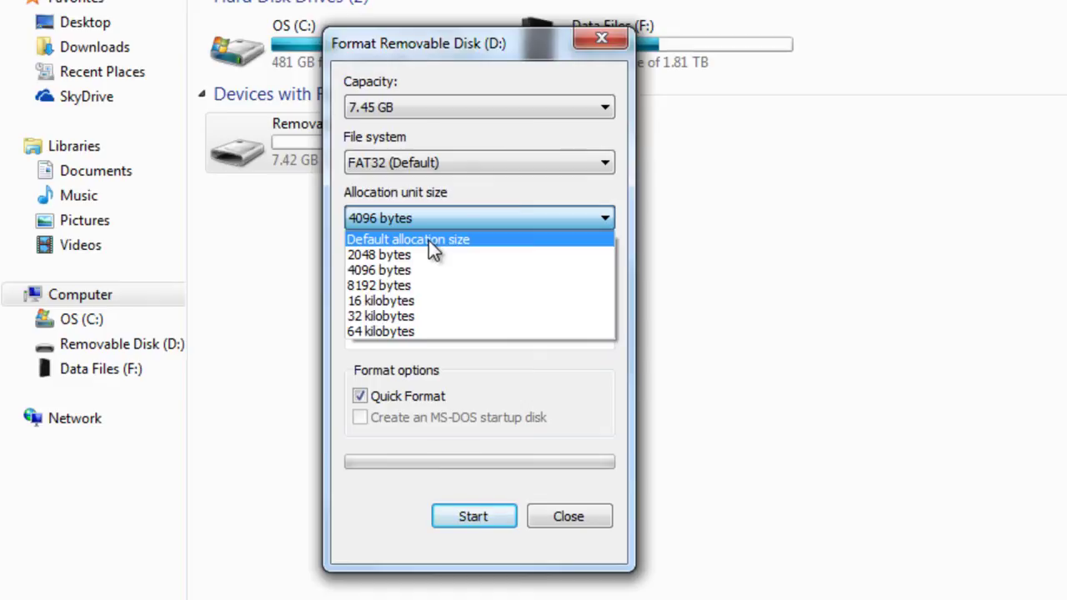
{"action": "left_click", "coordinate": [433, 240]}
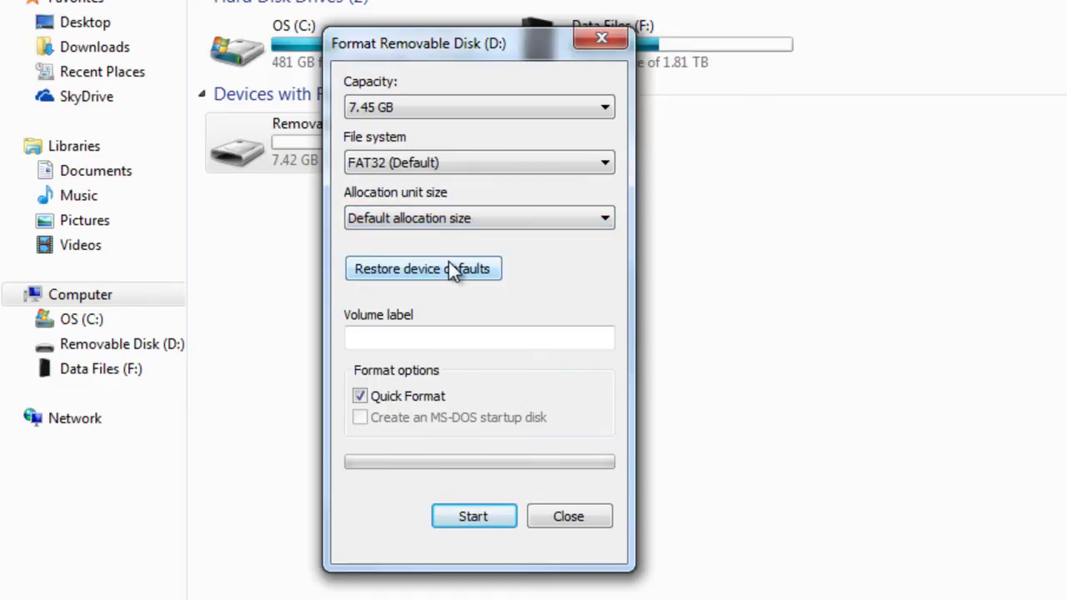
Set the volume label to Flash Drive with the Quick Format option enabled
{"action": "left_click", "coordinate": [436, 332]}
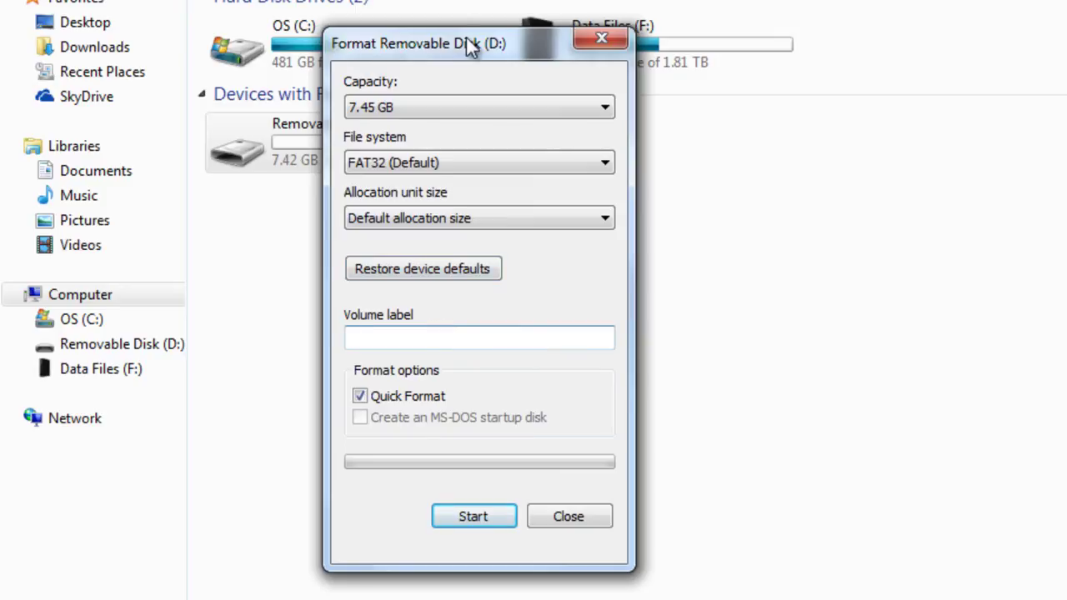
{"action": "left_click_drag", "start_coordinate": [466, 38], "coordinate": [442, 226]}
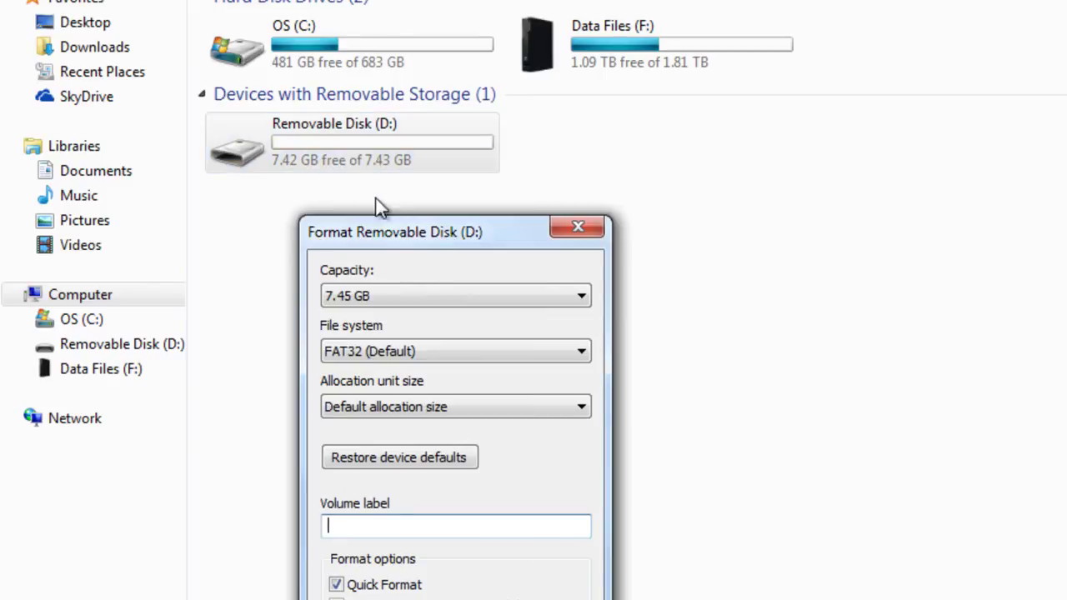
{"action": "left_click_drag", "start_coordinate": [387, 231], "coordinate": [386, 58]}
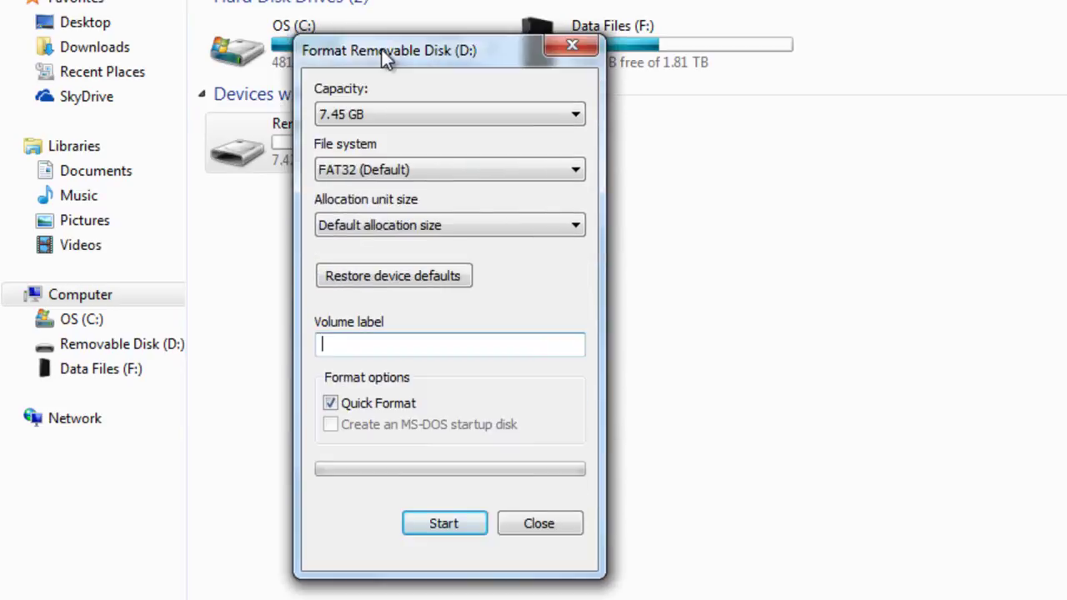
{"action": "left_click", "coordinate": [483, 325]}
{"action": "type", "text": "Flash Drive"}
{"action": "left_click", "coordinate": [380, 403]}
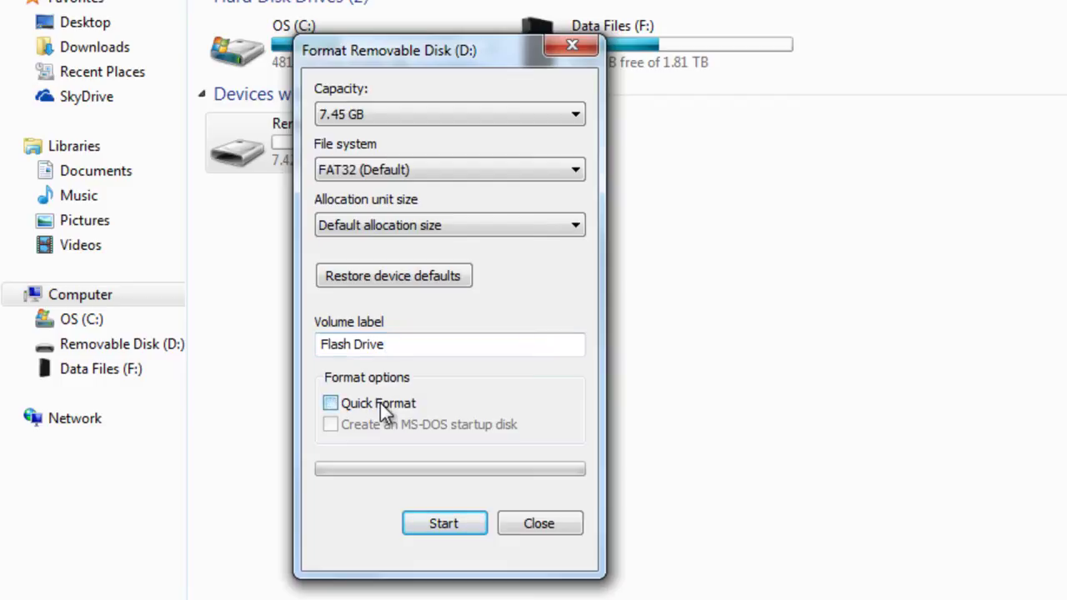
{"action": "left_click", "coordinate": [380, 403]}
Format Removable Disk (D:), accepting the data erasure, and close the format dialog once it finishes
{"action": "left_click", "coordinate": [462, 523]}
{"action": "left_click_drag", "start_coordinate": [743, 194], "coordinate": [413, 207]}
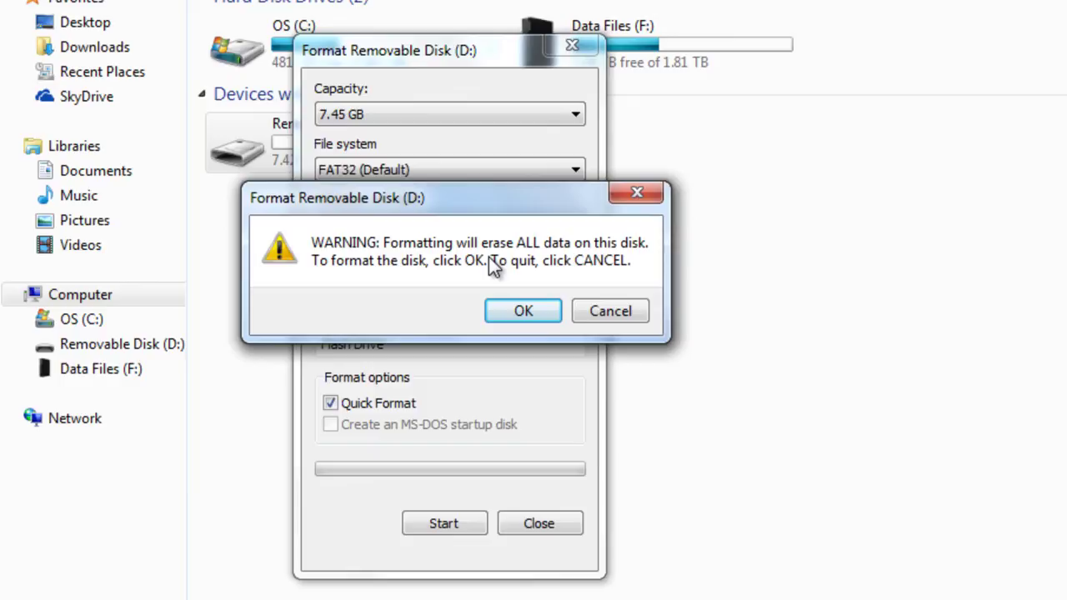
{"action": "left_click", "coordinate": [516, 311]}
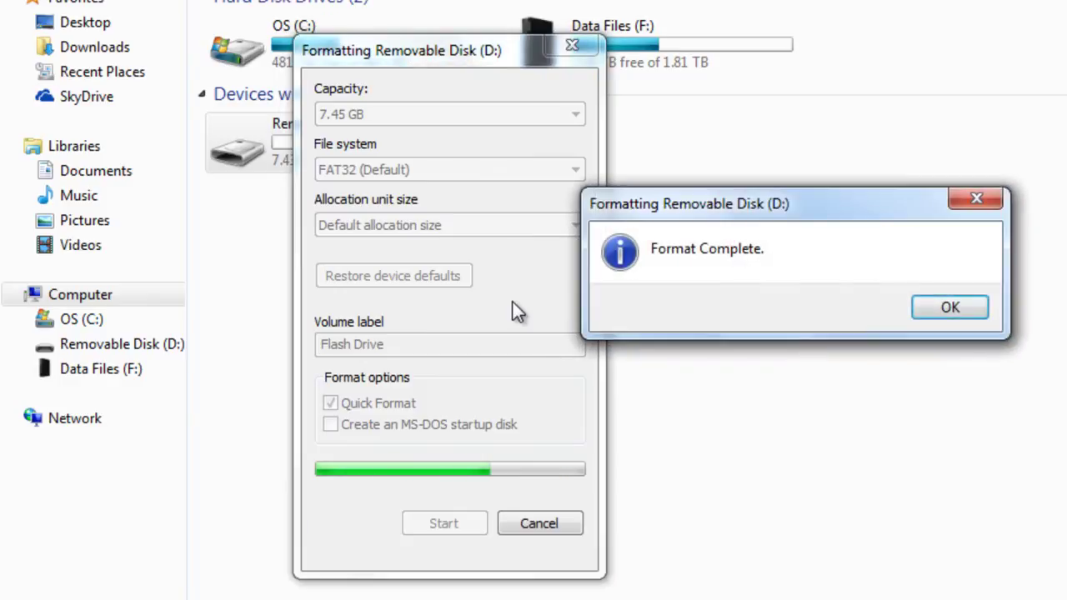
{"action": "left_click_drag", "start_coordinate": [689, 207], "coordinate": [381, 182]}
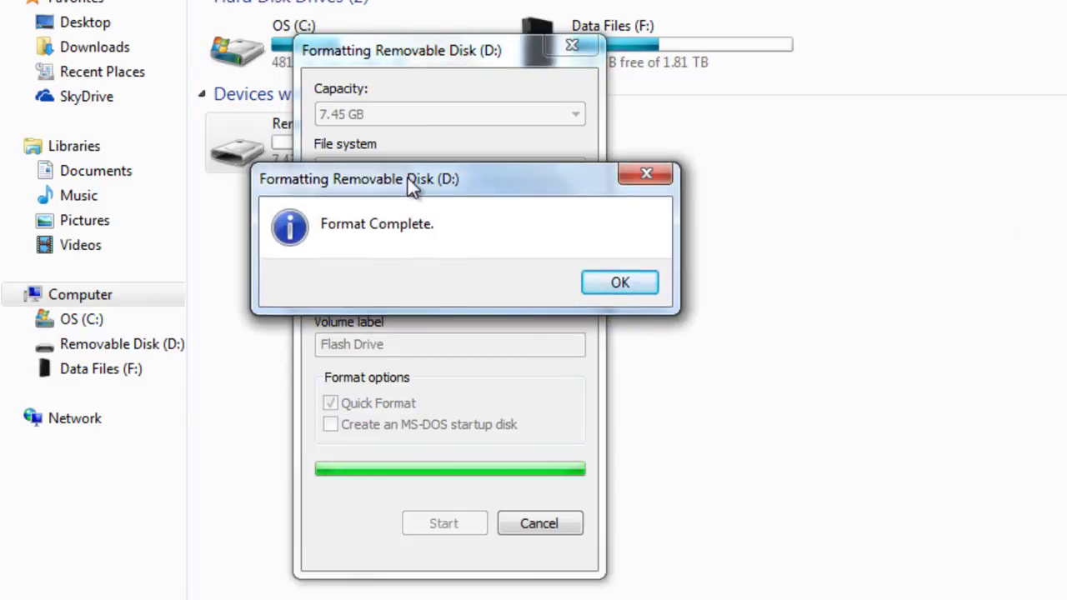
{"action": "left_click", "coordinate": [653, 288]}
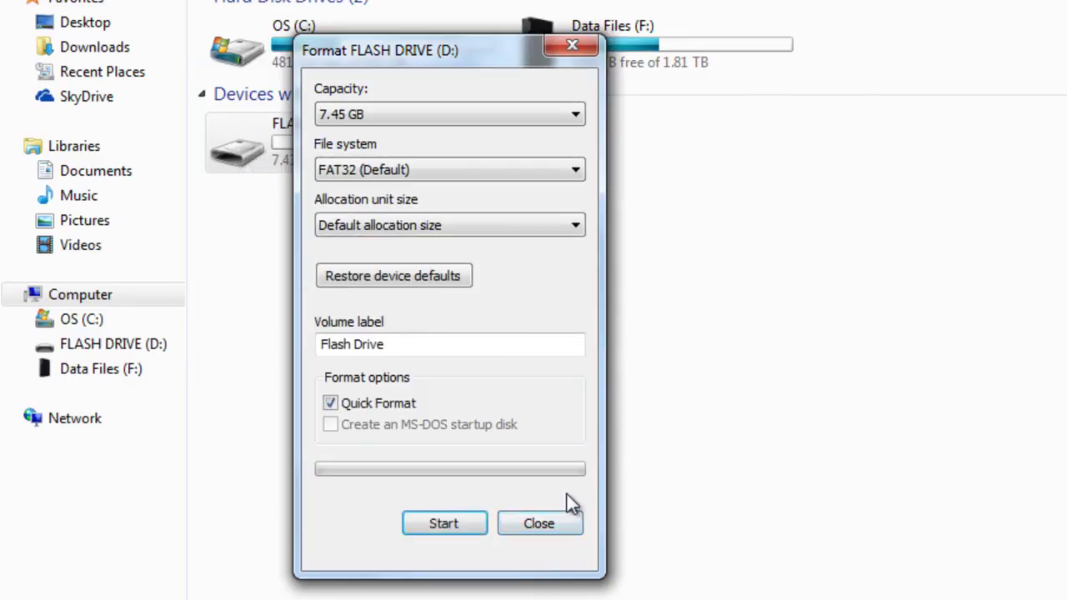
{"action": "left_click", "coordinate": [546, 534]}
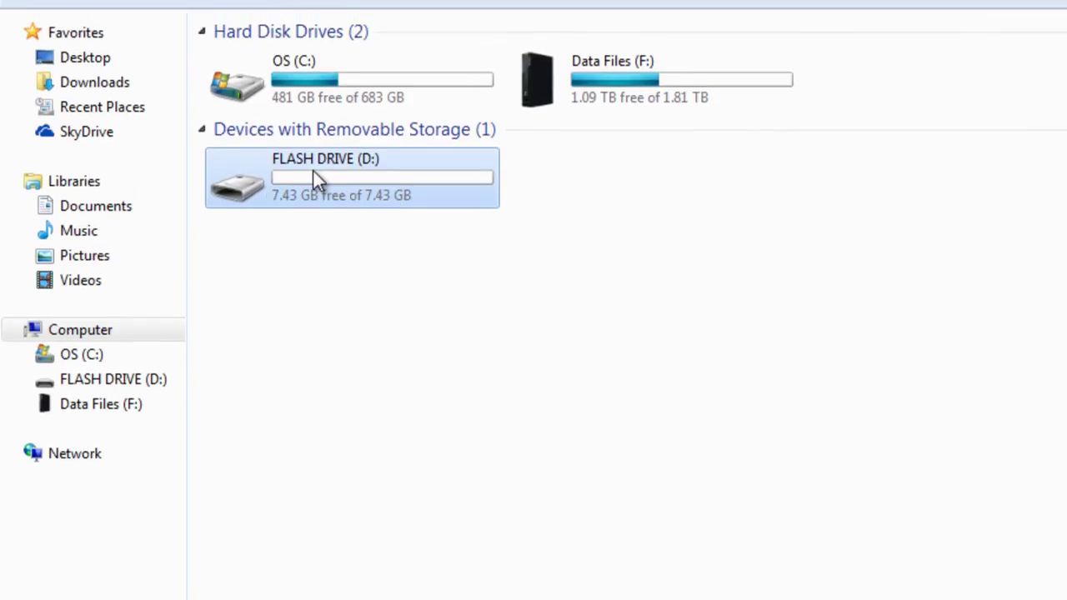
Open the formatted FLASH DRIVE (D:) to check its contents, and close the window
{"action": "double_click", "coordinate": [314, 138]}
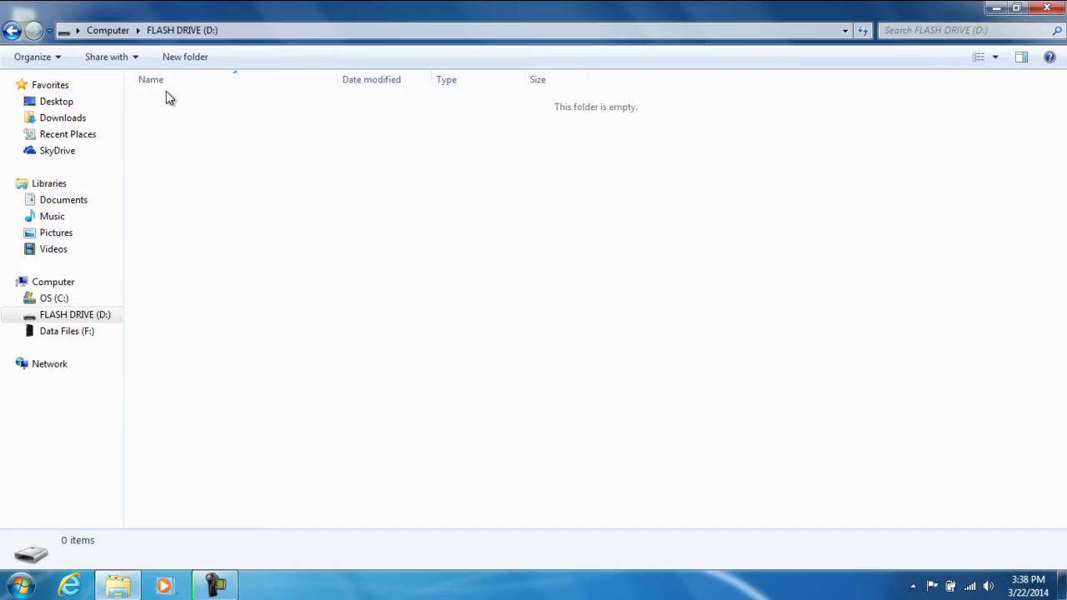
{"action": "left_click_drag", "start_coordinate": [165, 90], "coordinate": [604, 473]}
{"action": "left_click", "coordinate": [1047, 8]}
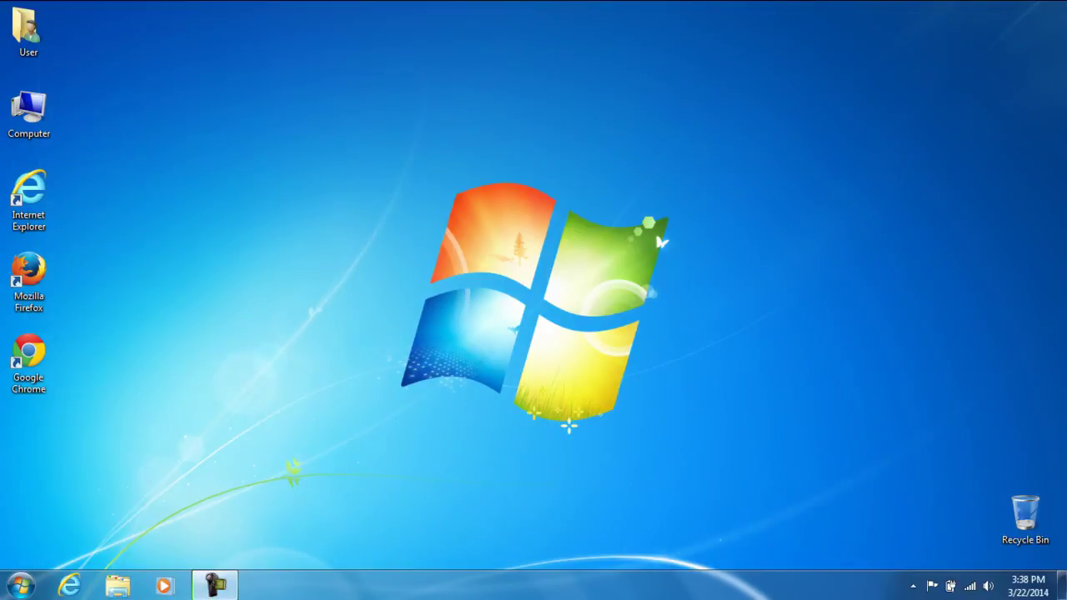